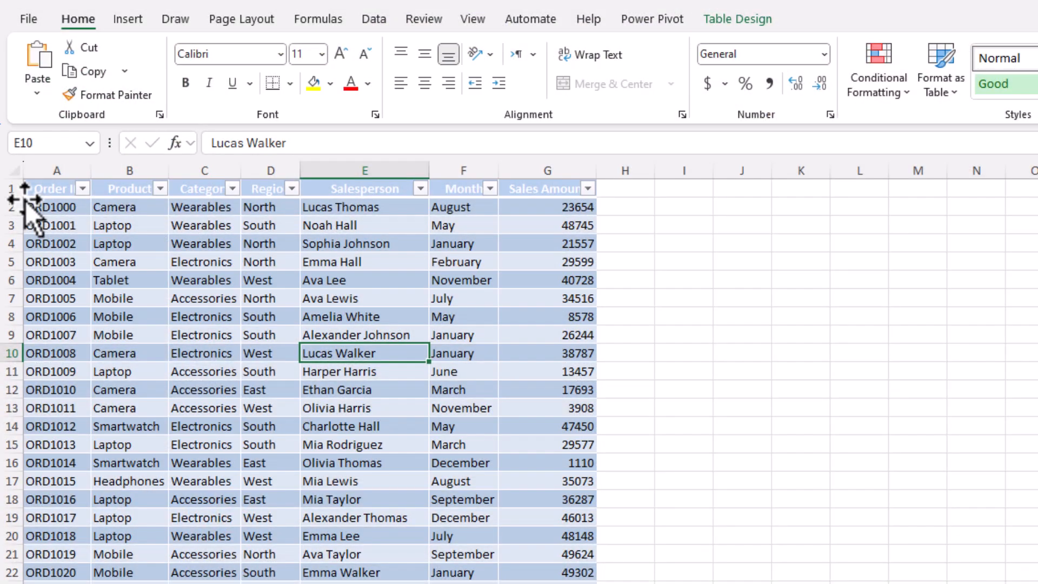
- Examine the sales table's columns, from Order ID and Product through Region, Salesperson, Month and Sales Amount
click(51, 210)
key(ctrl+shift+Down)
key(shift+Right)
key(shift+Right)
key(shift+Right)
key(shift+Right)
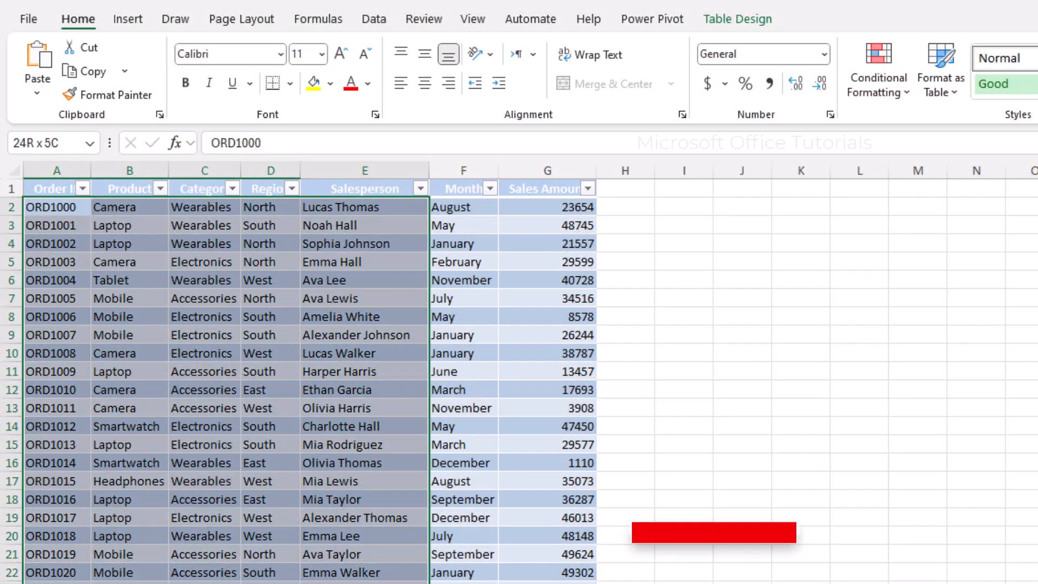
drag(70, 229, 70, 336)
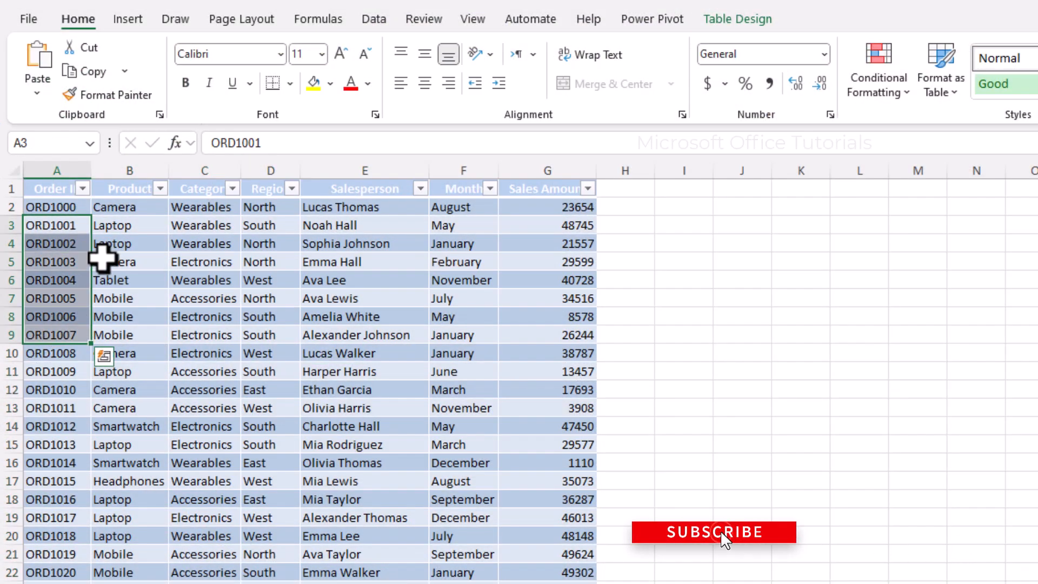
drag(129, 226, 130, 428)
drag(202, 261, 202, 427)
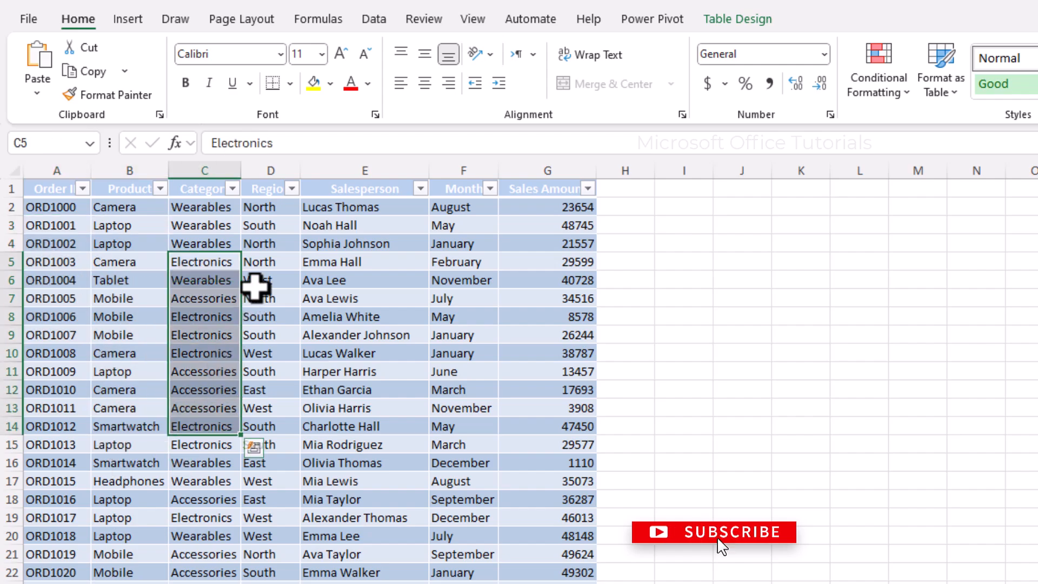
drag(267, 299, 265, 462)
drag(348, 244, 352, 537)
drag(466, 243, 464, 463)
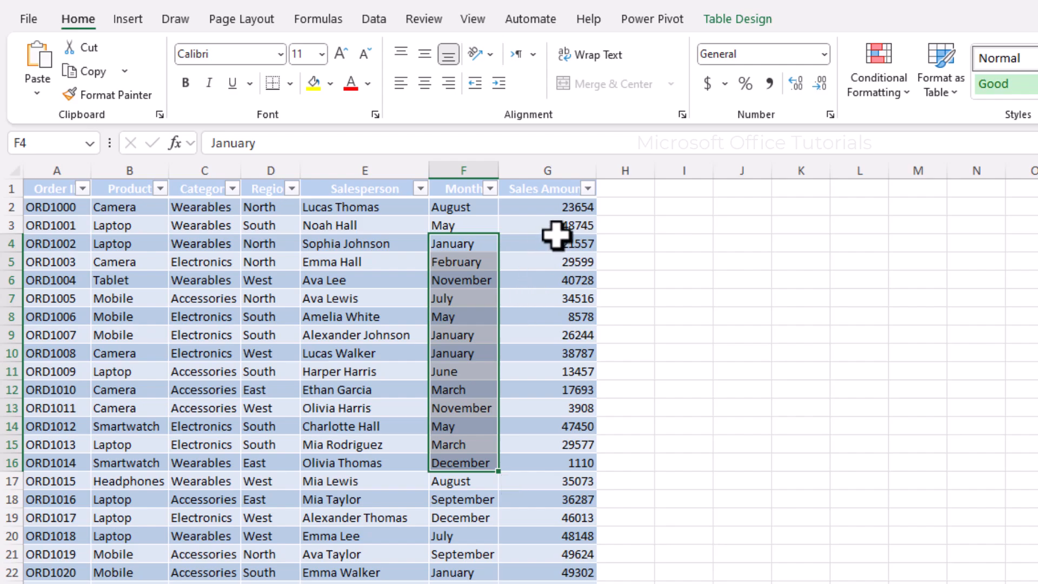
drag(557, 242, 416, 385)
click(363, 444)
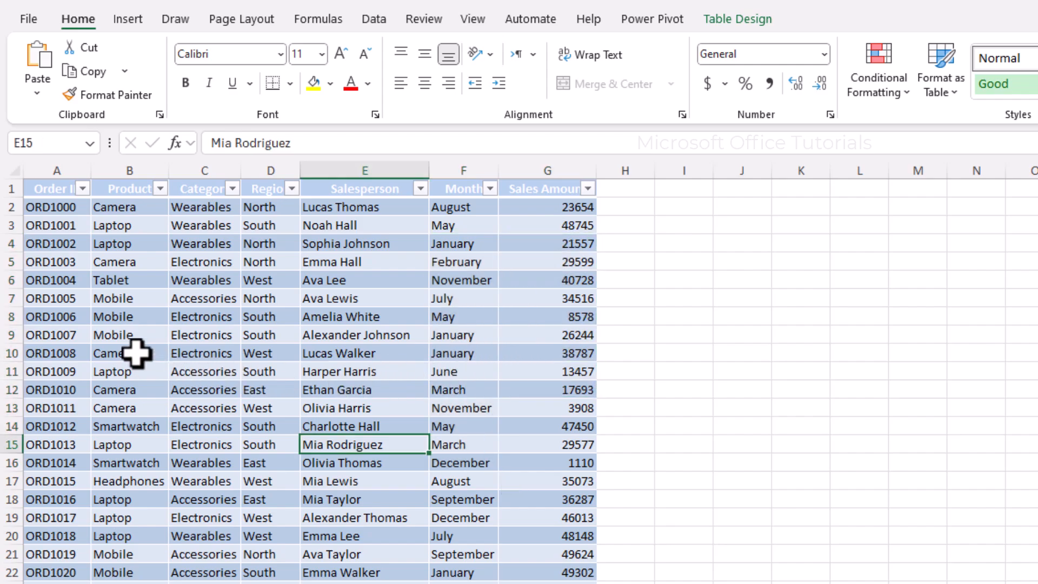
- Create a PivotTable on a new worksheet, using the whole sales table Table2 as its source
click(142, 317)
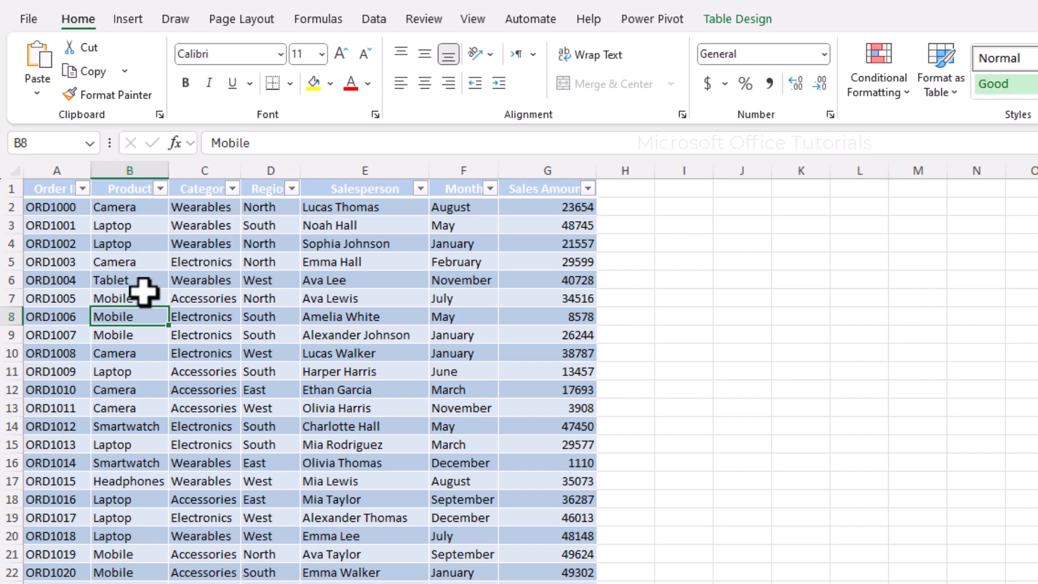
click(128, 20)
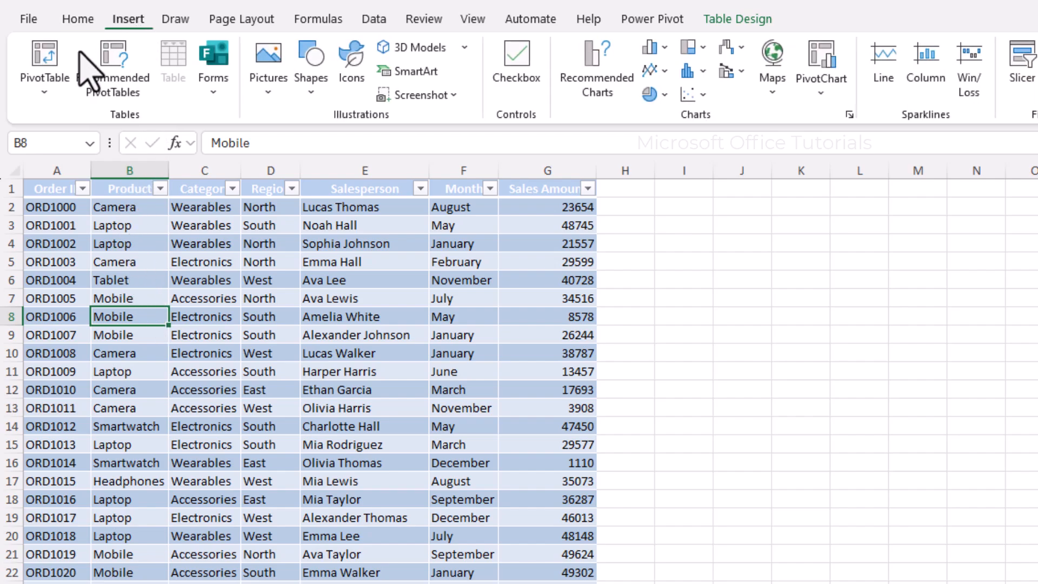
click(45, 70)
click(49, 216)
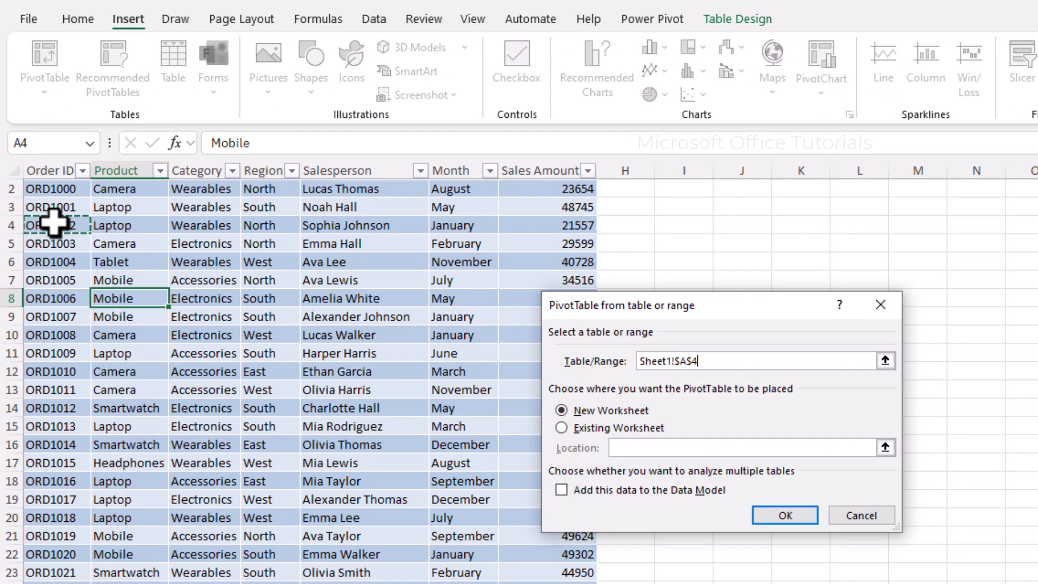
key(ctrl+shift+Right)
key(ctrl+shift+Down)
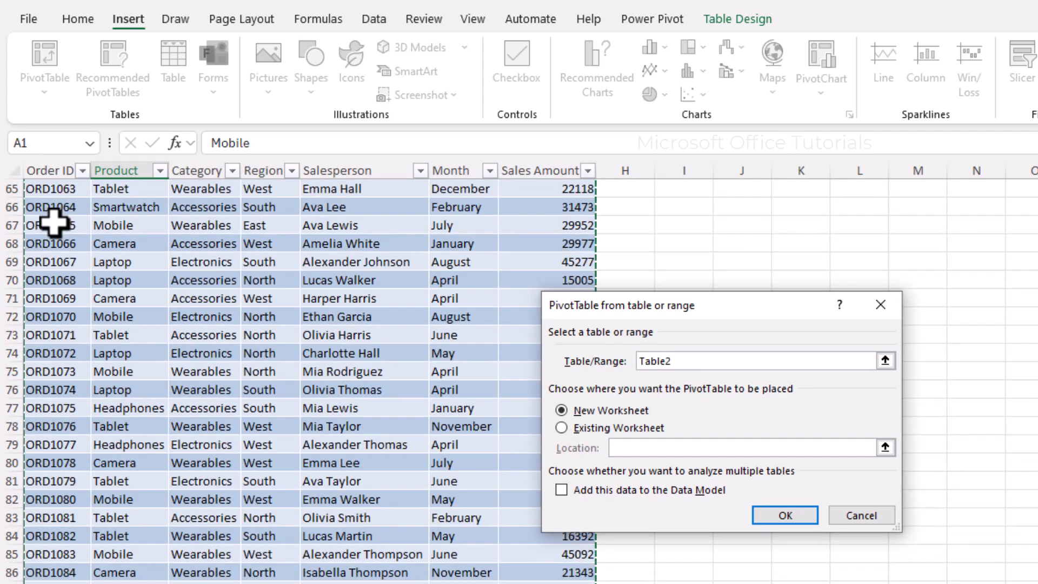
drag(684, 306, 688, 250)
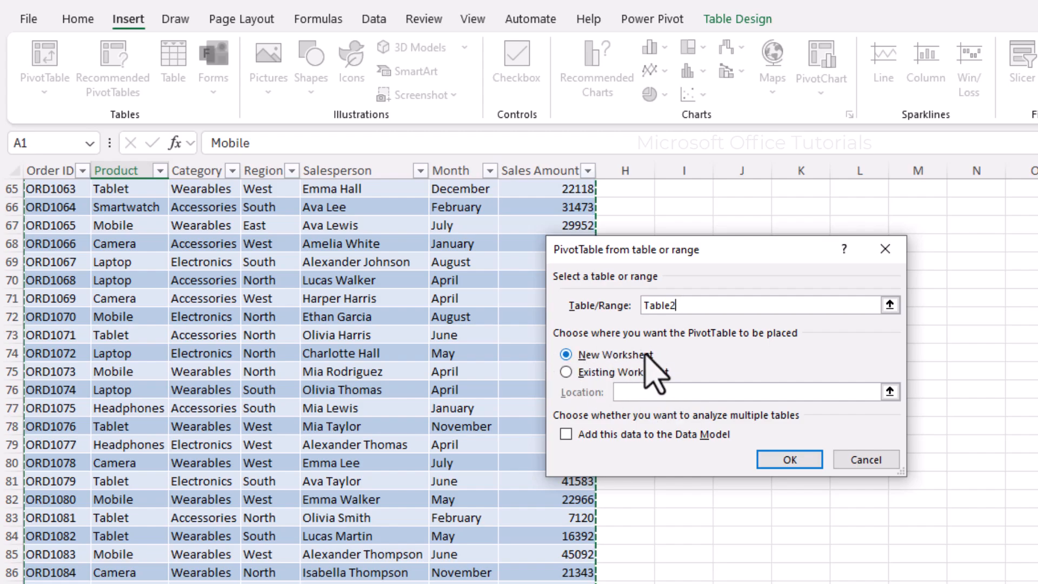
click(790, 461)
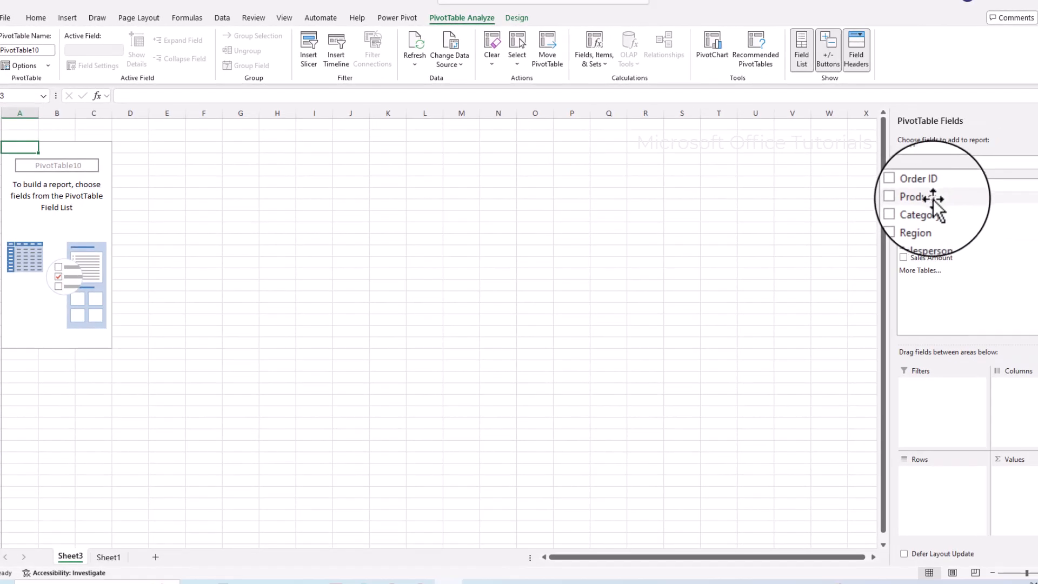
- Summarize sales by product in the PivotTable, with Product as rows and Sales Amount as summed values
drag(932, 197, 917, 478)
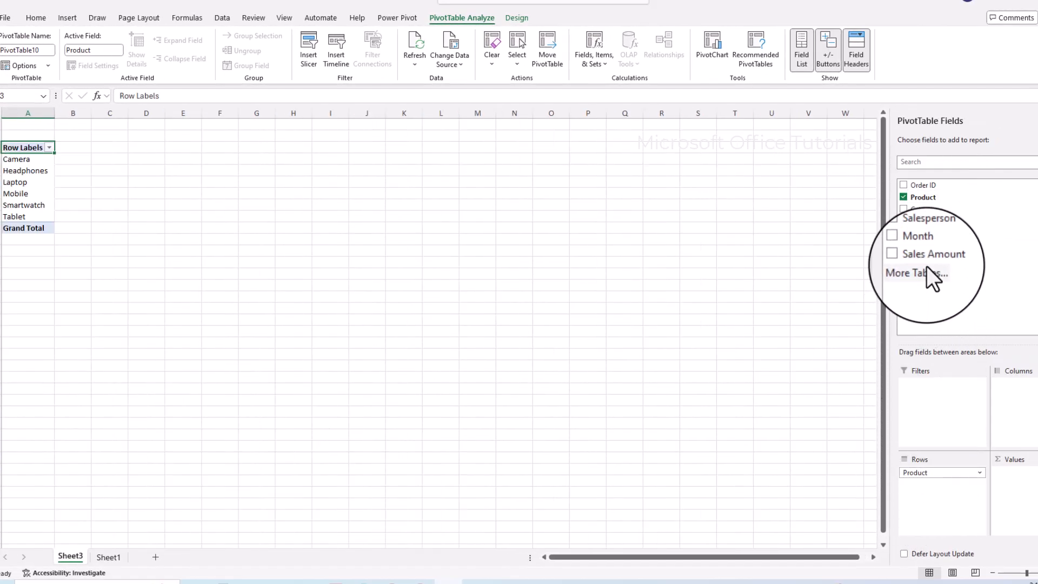
drag(936, 260, 1015, 502)
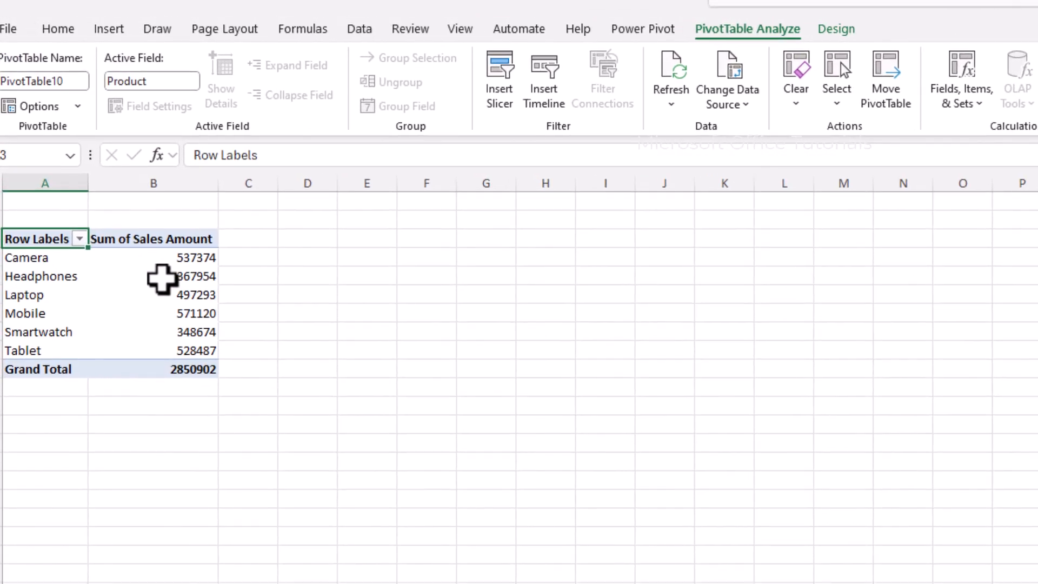
mouse_move(125, 198)
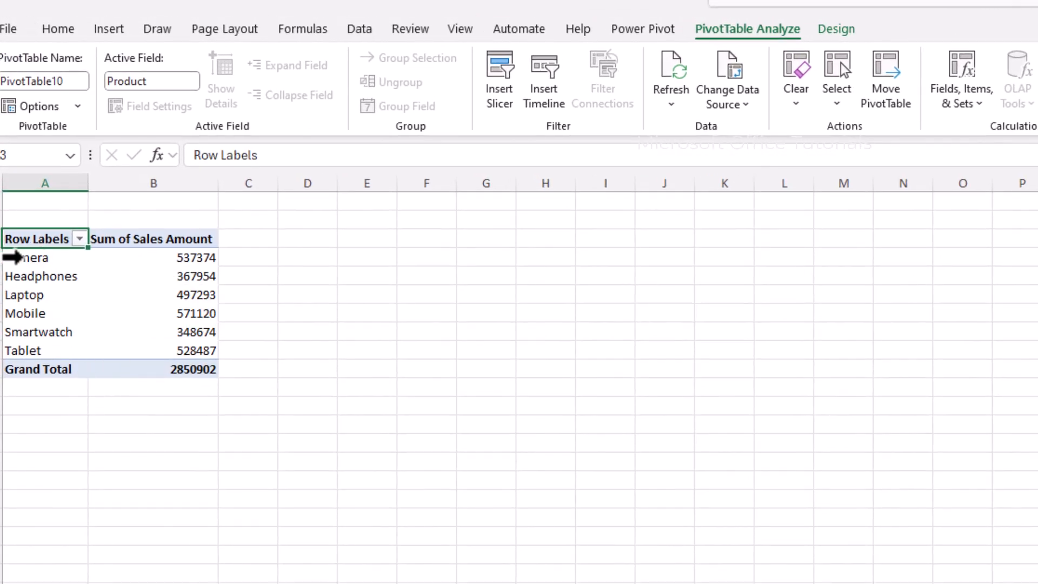
click(12, 257)
click(142, 314)
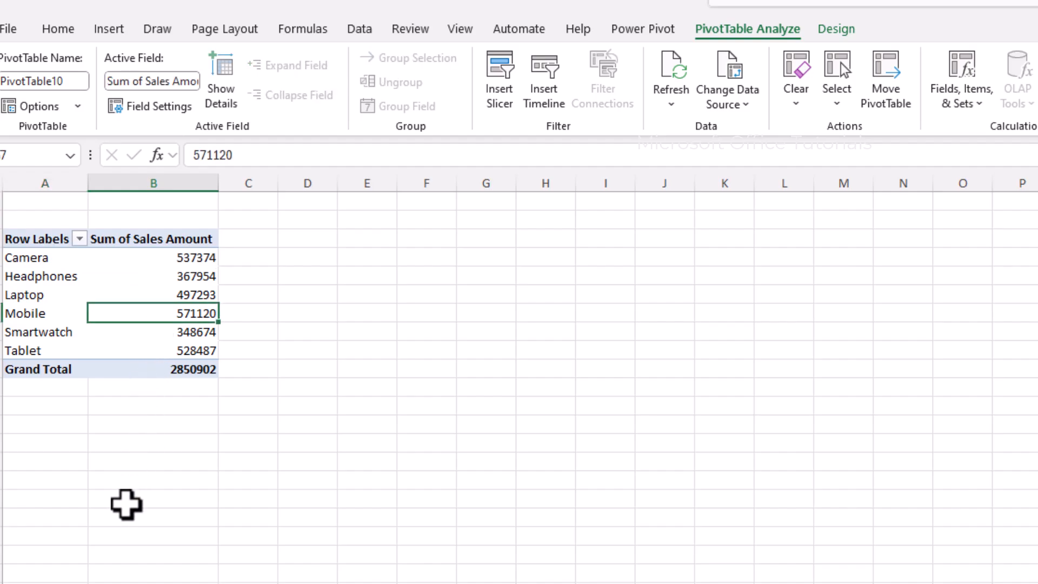
- Copy the entire product PivotTable to cell D3 and autofit columns D and E to its contents
drag(41, 242, 192, 377)
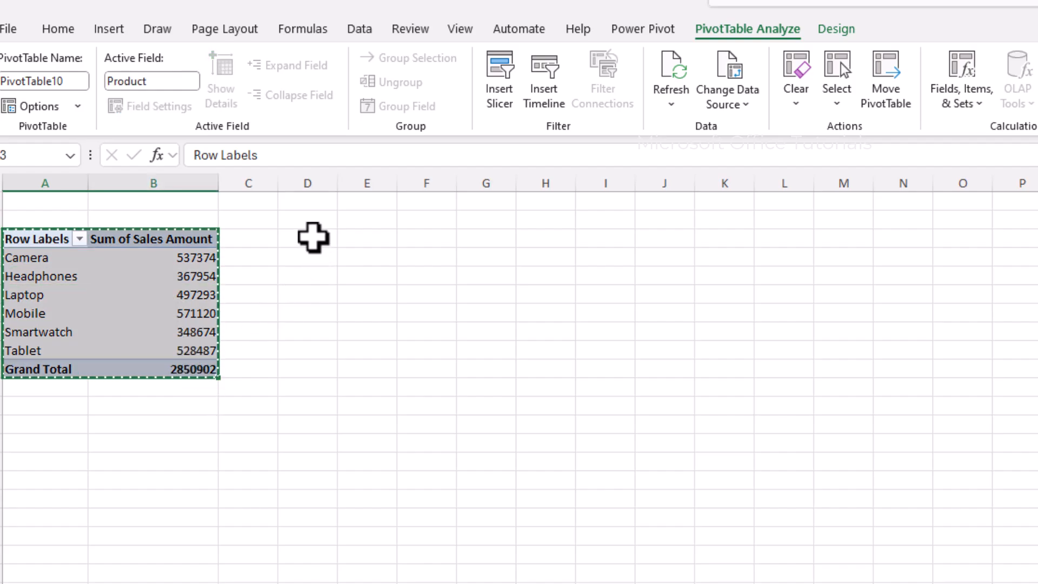
key(ctrl+c)
click(310, 239)
key(ctrl+v)
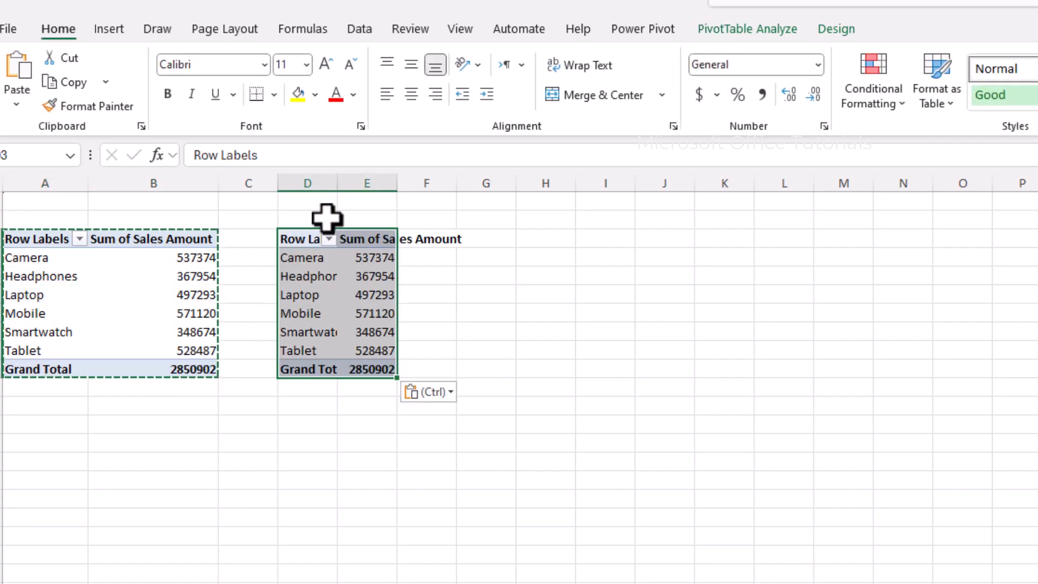
drag(325, 169, 343, 176)
double_click(339, 178)
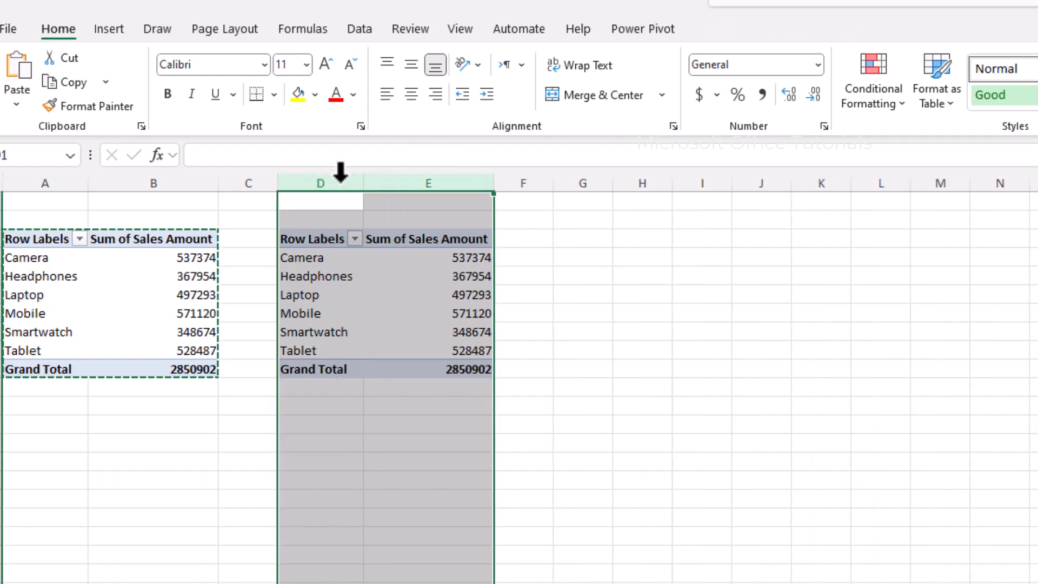
- Replace Product with Salesperson as the row field of the copied PivotTable in column D
click(328, 259)
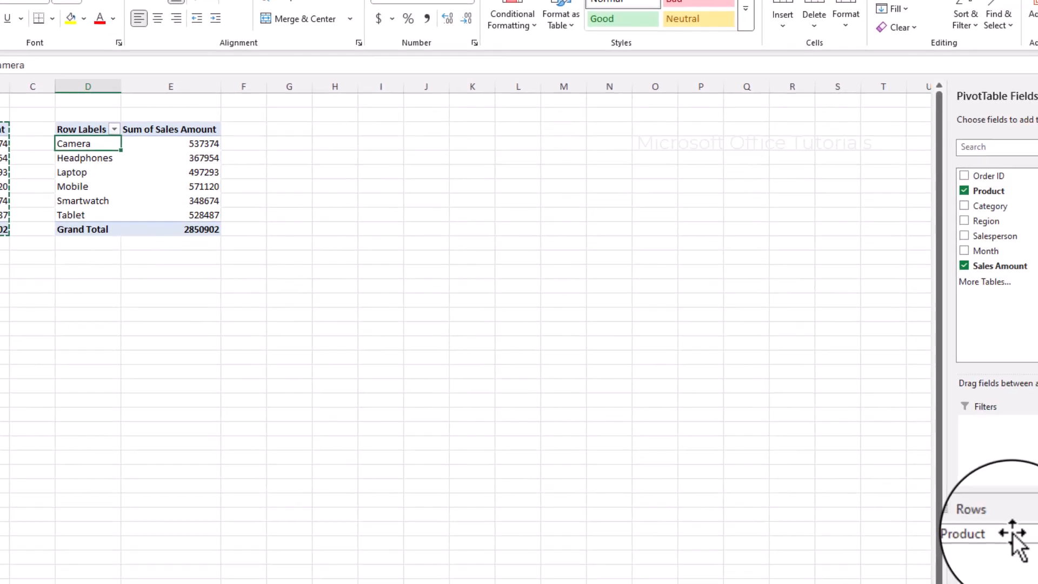
drag(868, 481, 925, 291)
drag(895, 206, 898, 513)
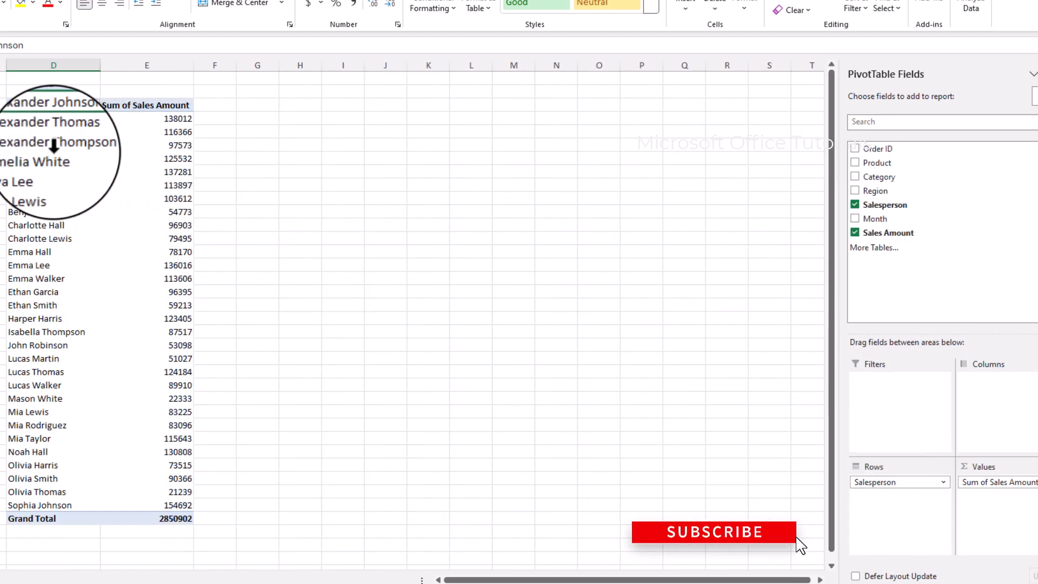
drag(51, 159, 54, 305)
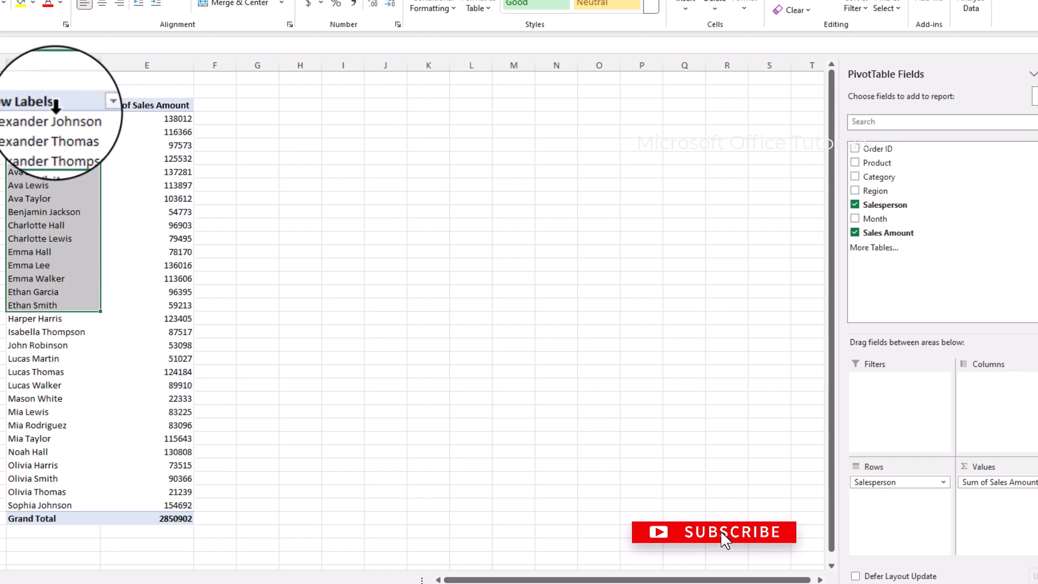
click(162, 145)
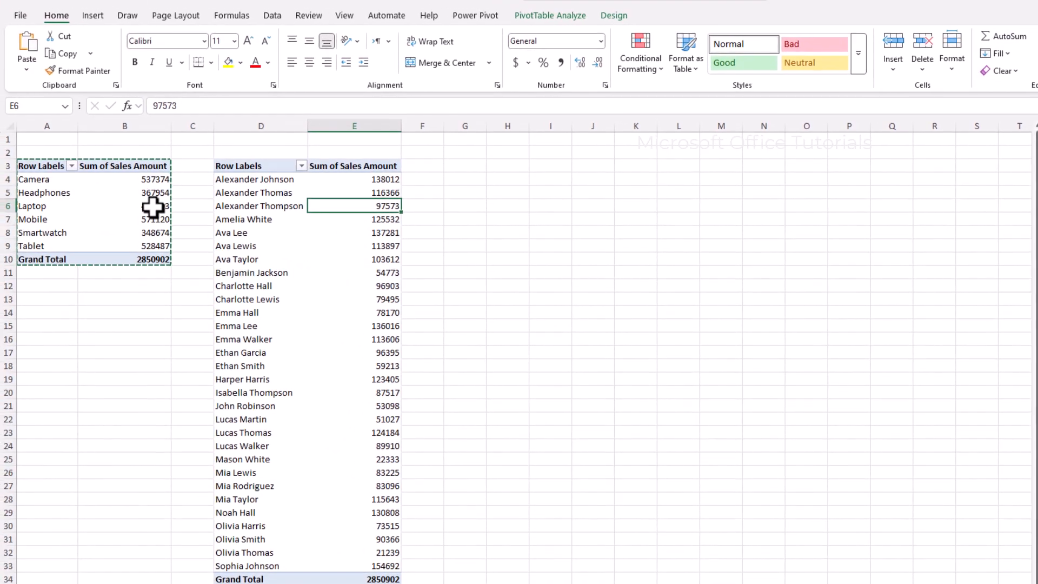
- Insert a Product slicer for the product PivotTable and place it beneath that table, around row 13
click(154, 206)
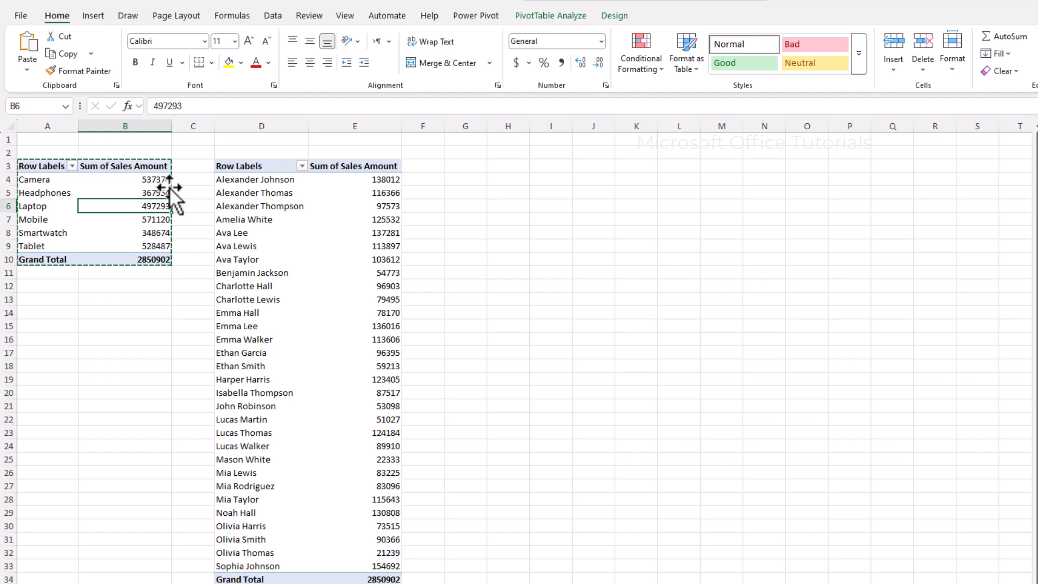
click(94, 14)
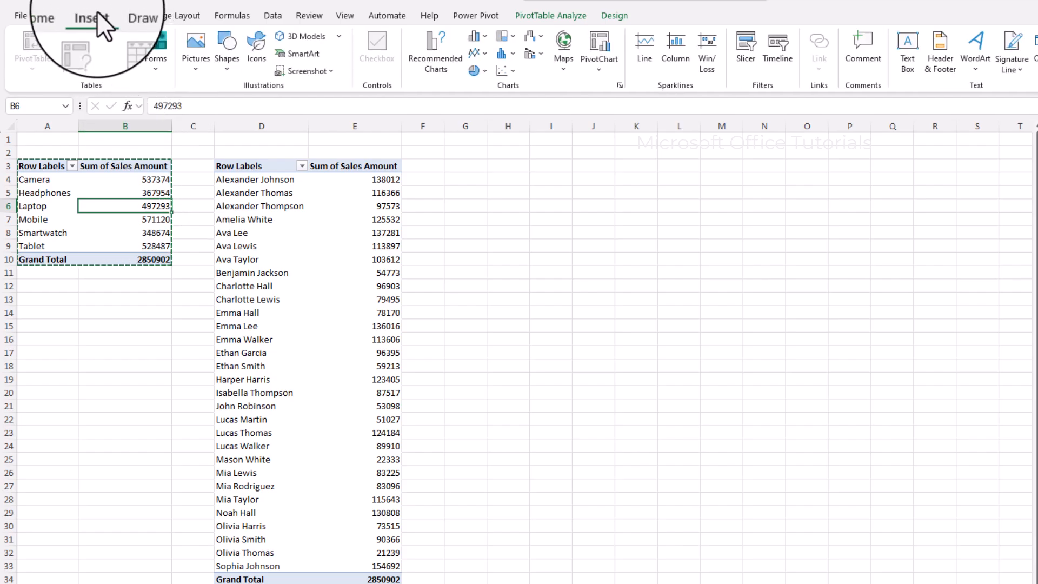
click(747, 49)
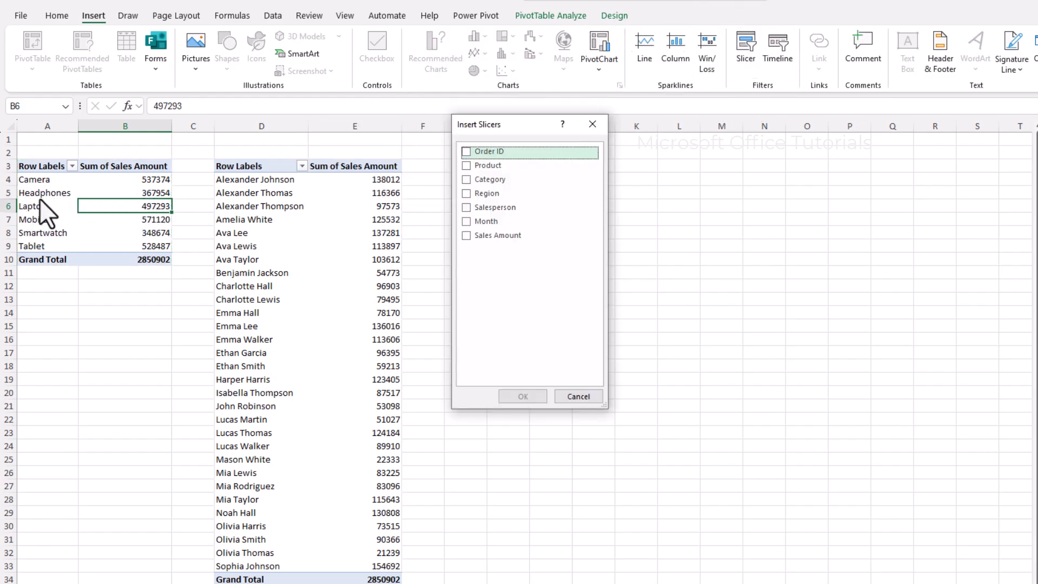
click(466, 166)
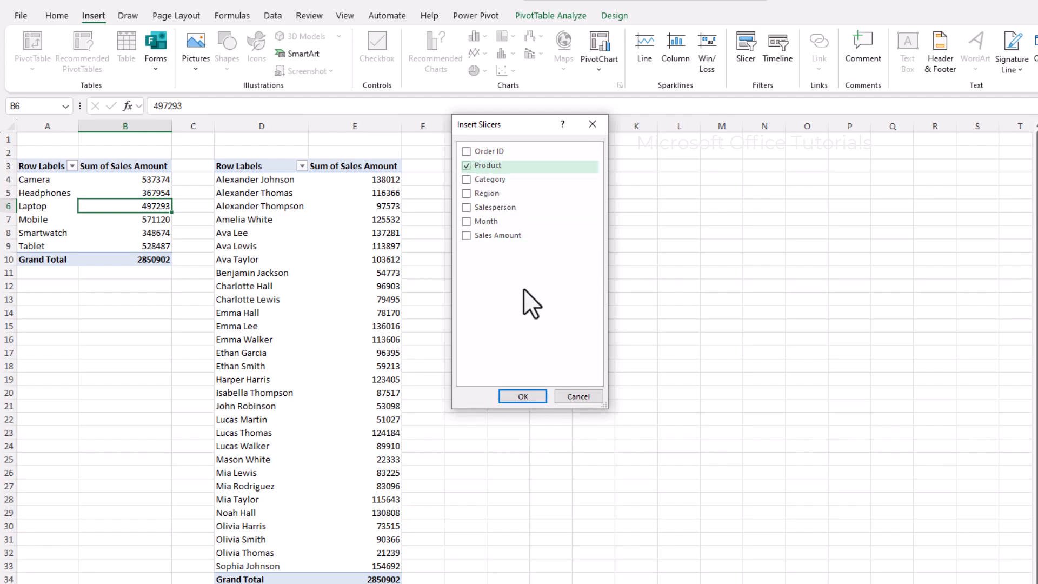
click(522, 397)
drag(521, 306, 86, 305)
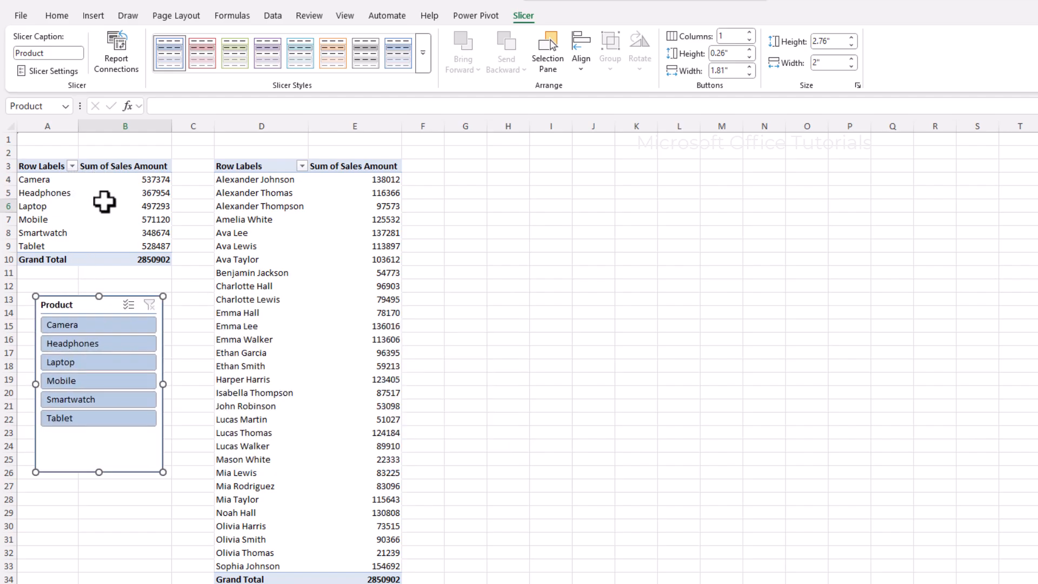
- Test the Product slicer by filtering on single products such as Camera, Mobile and Tablet, and clear the filter
click(99, 341)
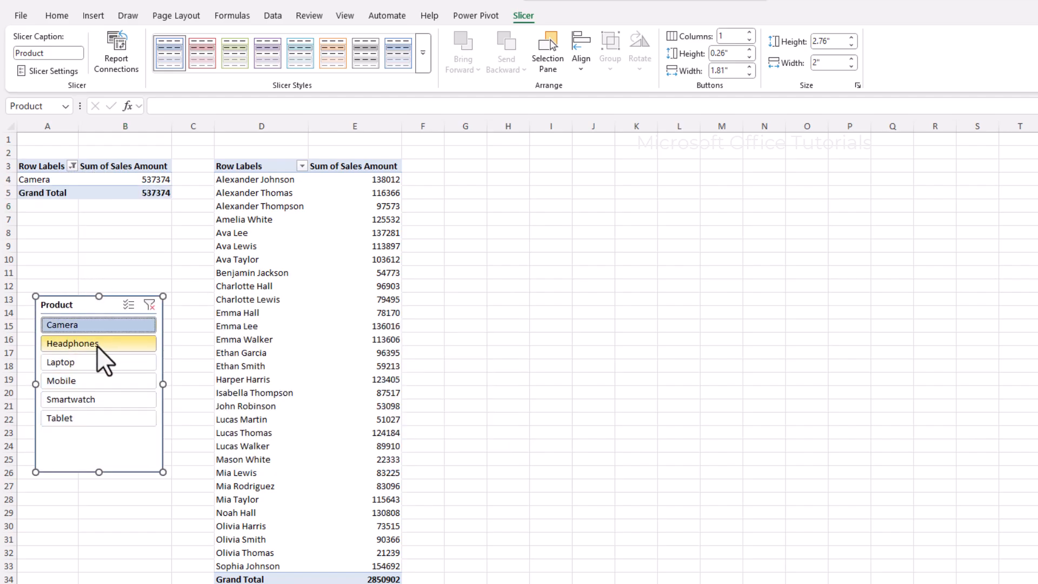
click(91, 379)
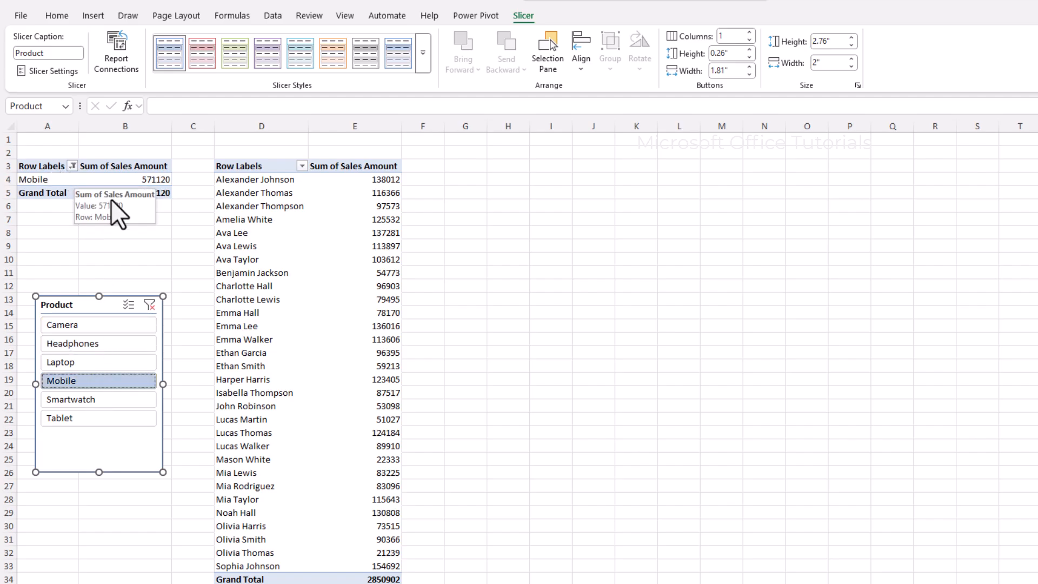
click(108, 331)
click(100, 345)
click(89, 378)
click(84, 400)
click(81, 417)
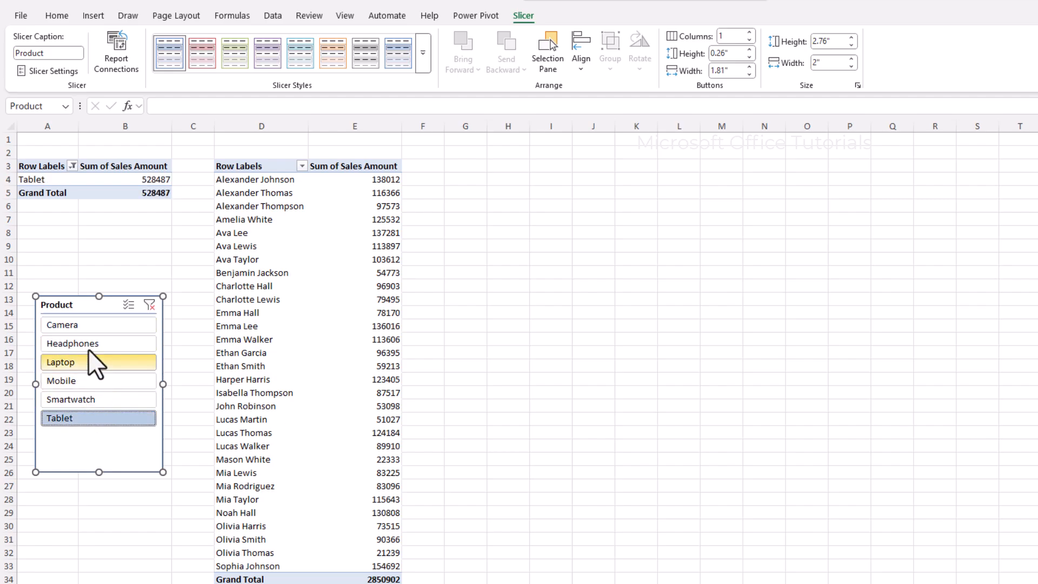
click(93, 327)
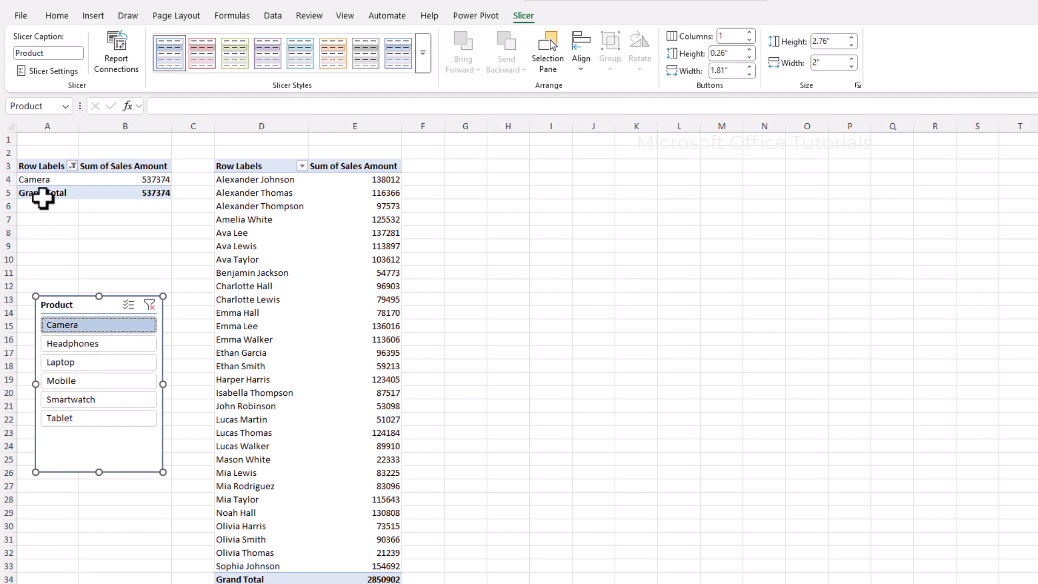
click(150, 306)
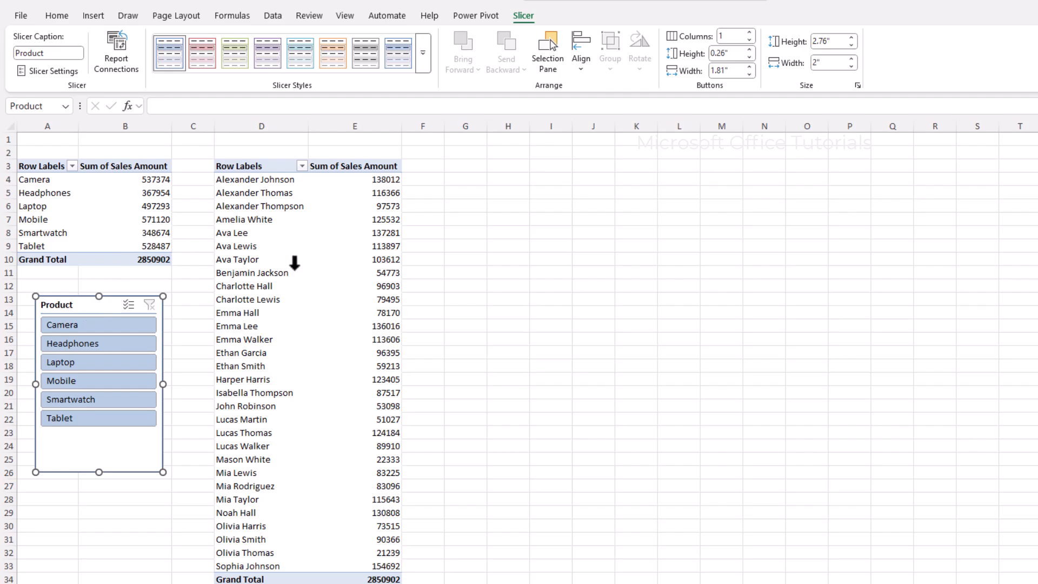
- Connect the Product slicer to PivotTable11 in addition to PivotTable10 through its report connections
right_click(83, 303)
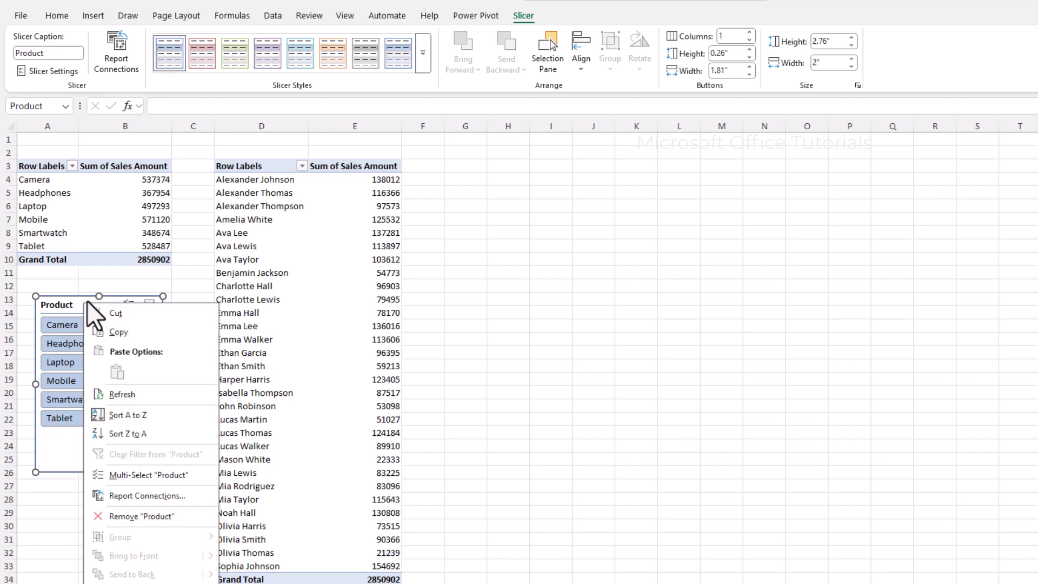
click(151, 493)
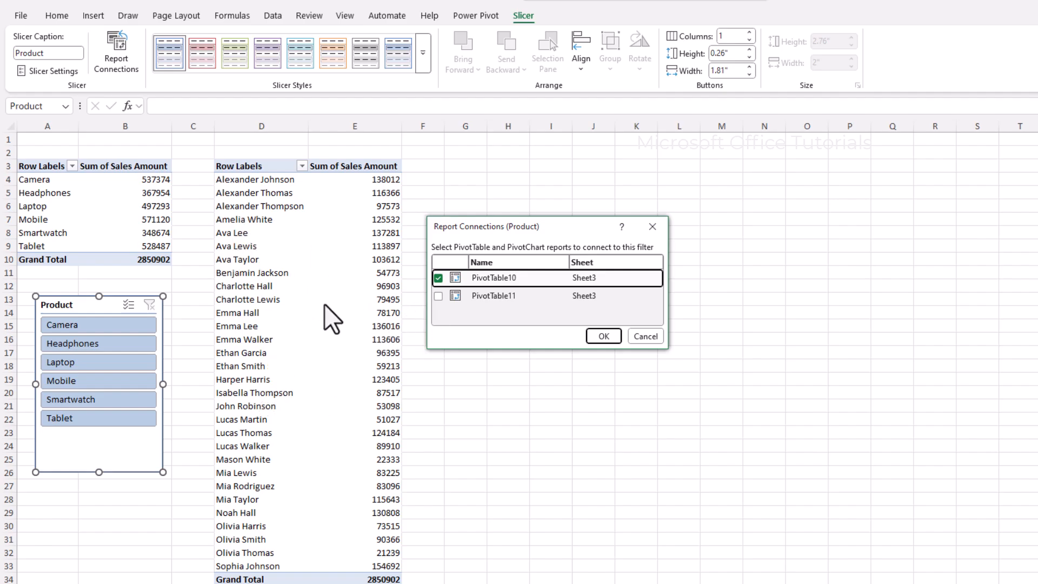
click(438, 296)
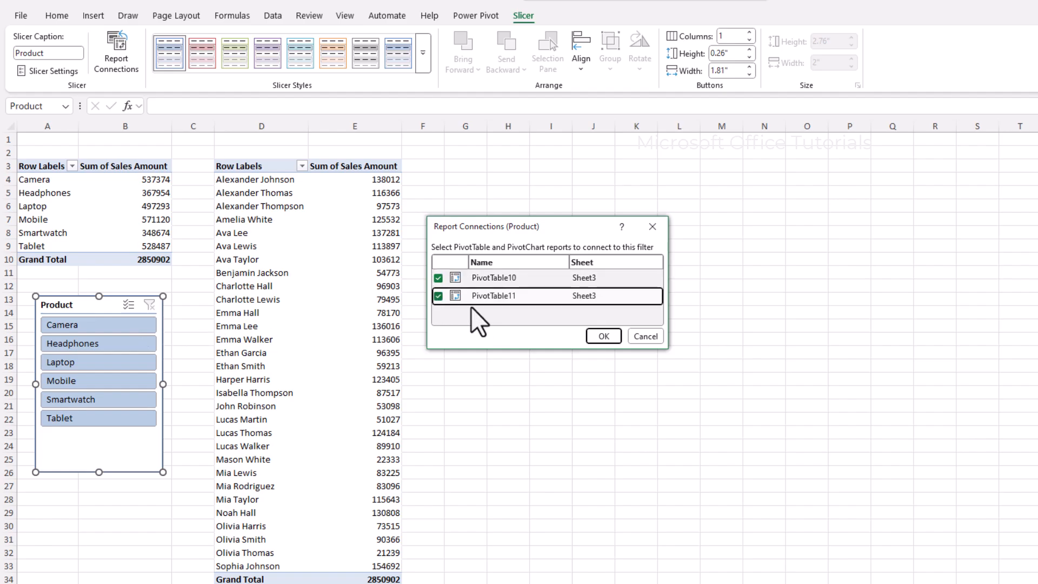
click(607, 338)
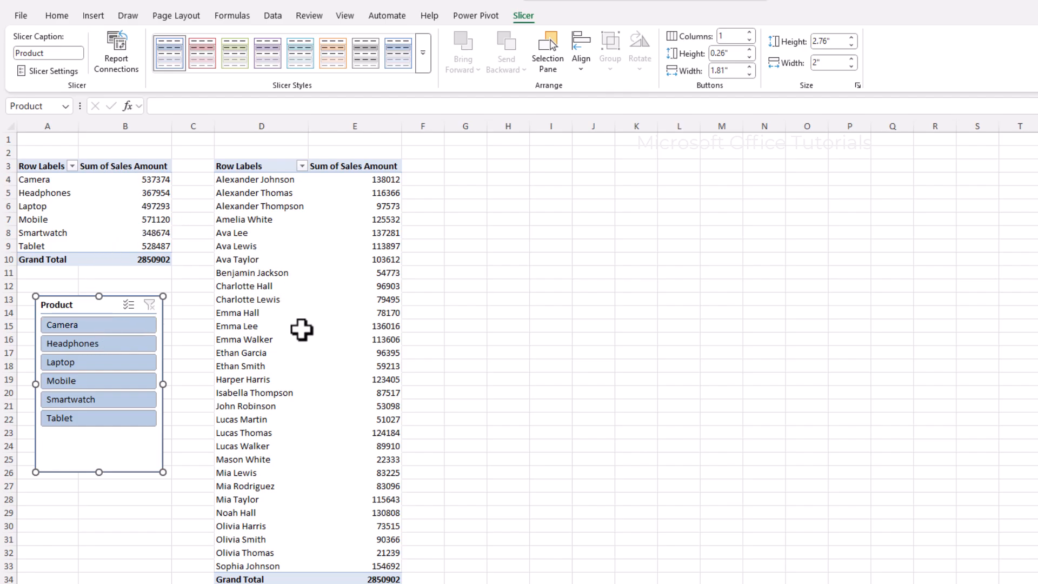
- Test the connected slicer on both PivotTables by filtering one product at a time, such as Camera, Laptop, Mobile and Smartwatch
click(89, 328)
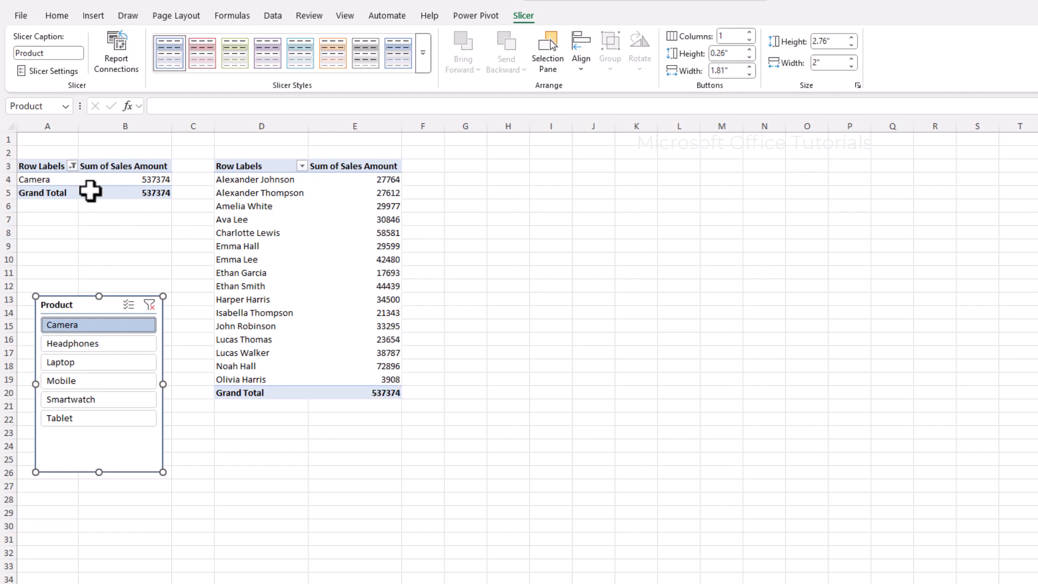
click(103, 399)
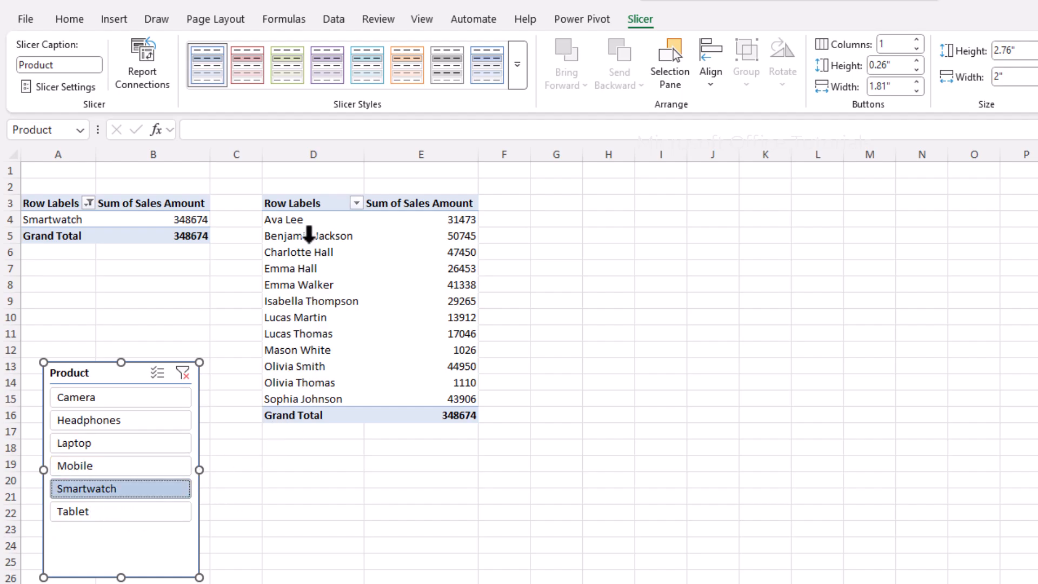
click(129, 511)
click(132, 464)
click(132, 441)
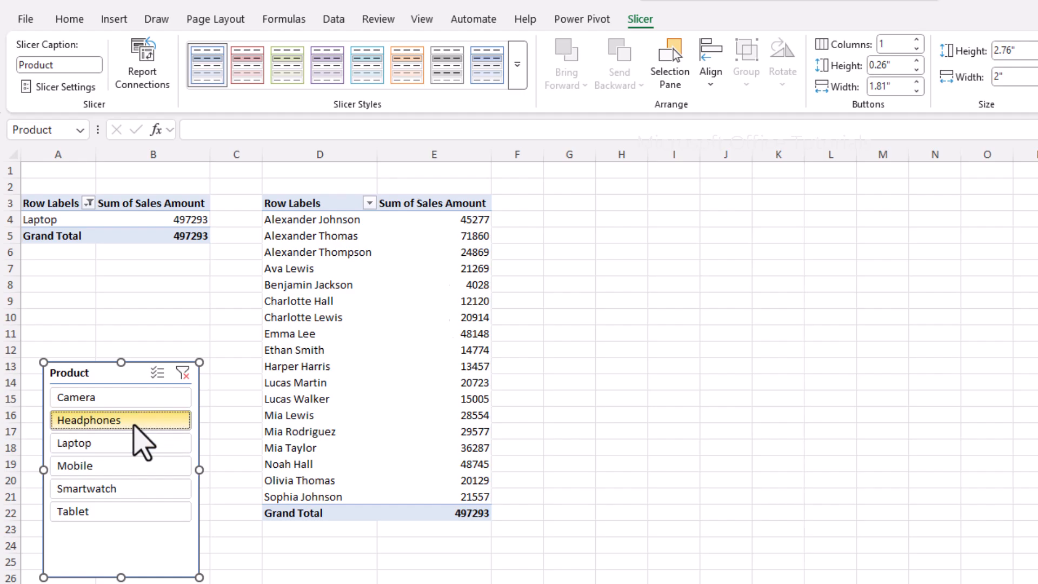
click(108, 512)
click(121, 464)
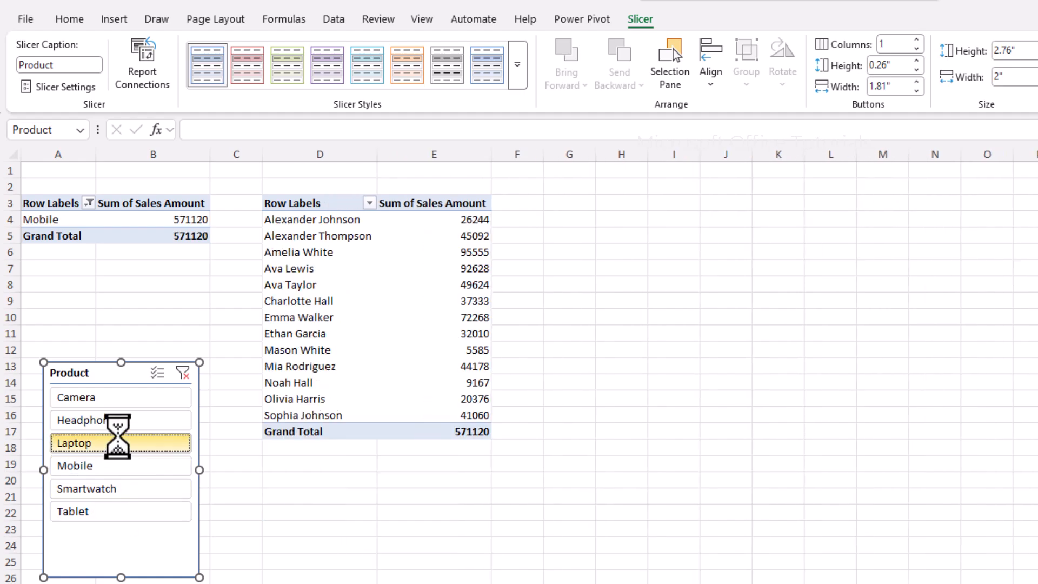
click(118, 439)
click(122, 421)
click(122, 398)
click(120, 465)
click(132, 487)
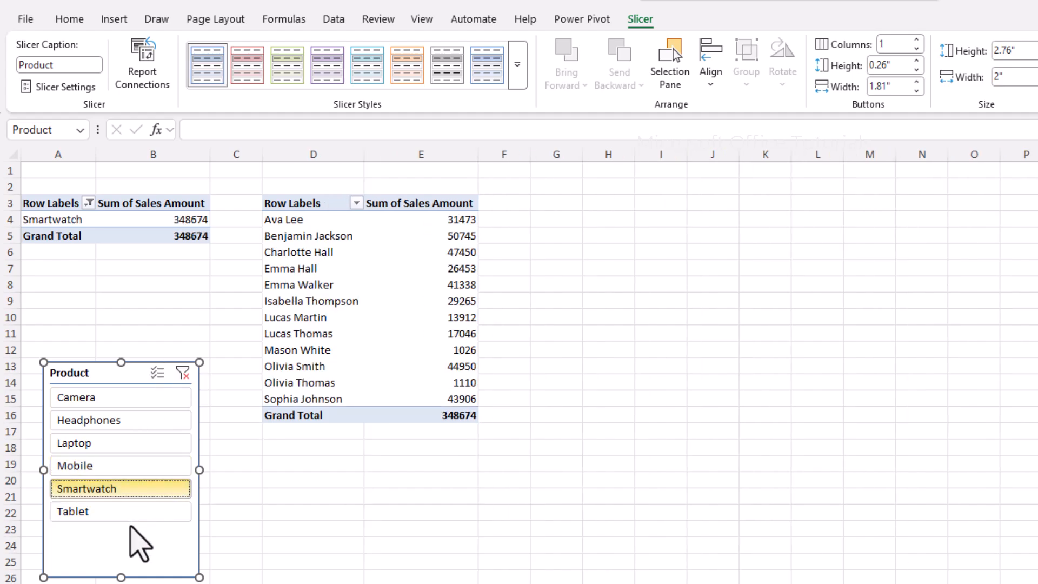
- Turn on the slicer's multi-select, add Laptop, Headphones, Camera and Tablet to the Smartwatch selection, and clear the filter
click(158, 372)
click(128, 443)
click(136, 419)
click(141, 398)
click(136, 511)
click(183, 372)
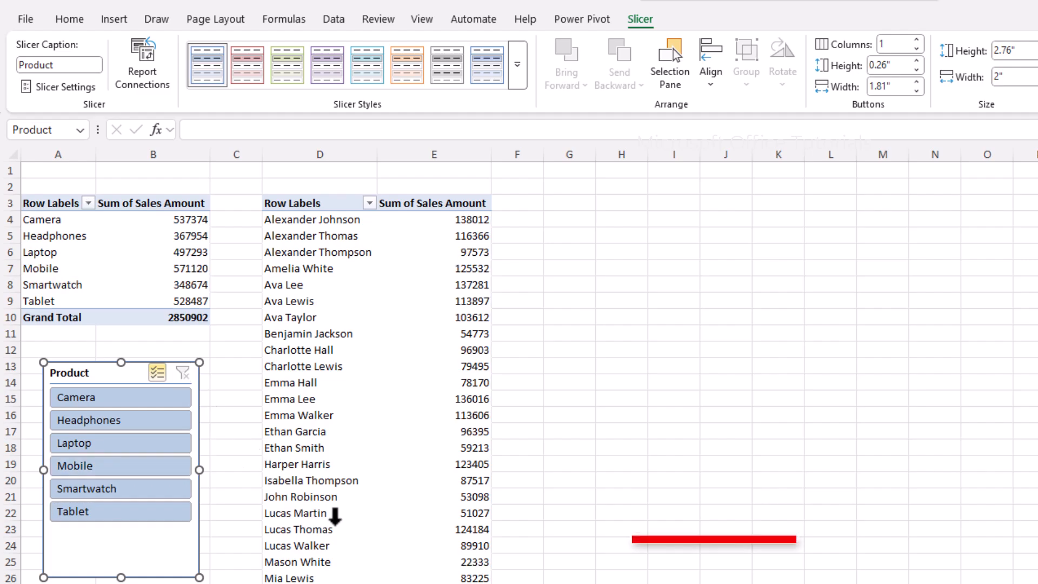